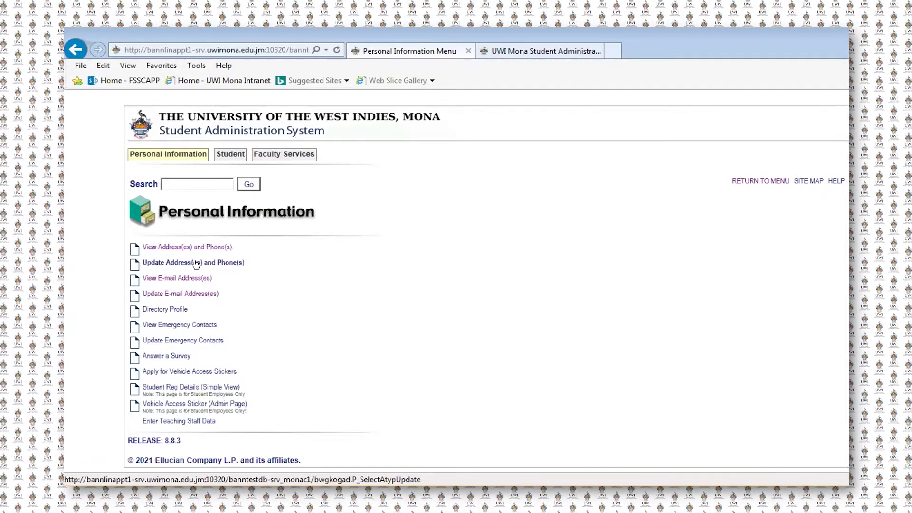
# Open the Update Address(es) and Phone(s) page to view the Emergency Contact and Permanent addresses
pyautogui.click(196, 263)
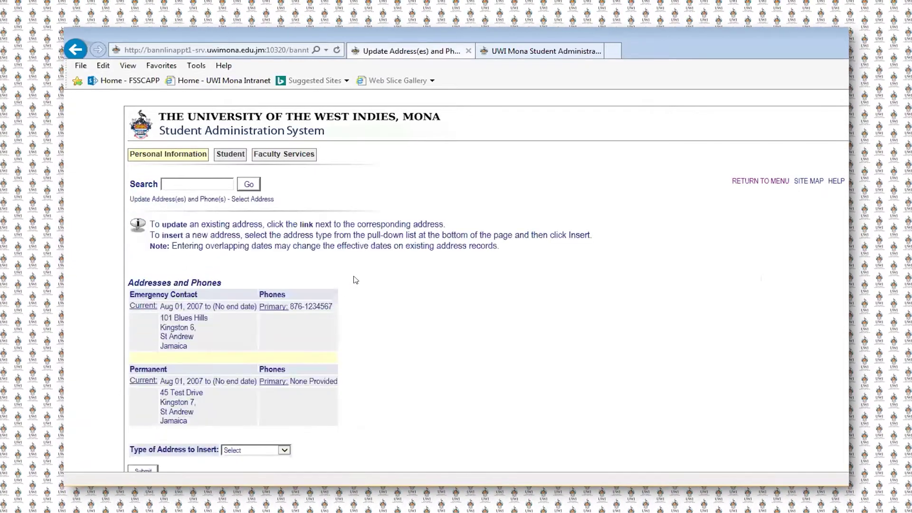
pyautogui.scroll(-3, 354, 319)
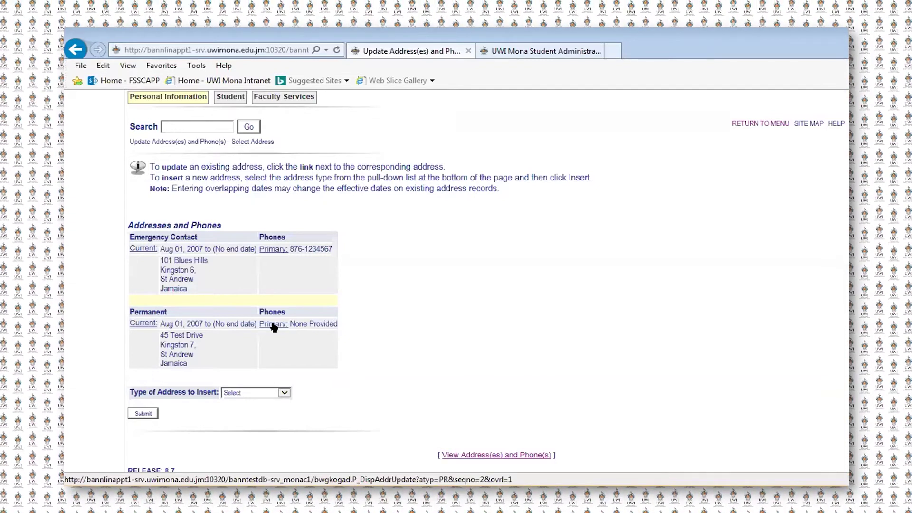
# Open the Permanent address for editing and replace the house number in Address Line 1
pyautogui.click(143, 324)
pyautogui.scroll(-3, 313, 323)
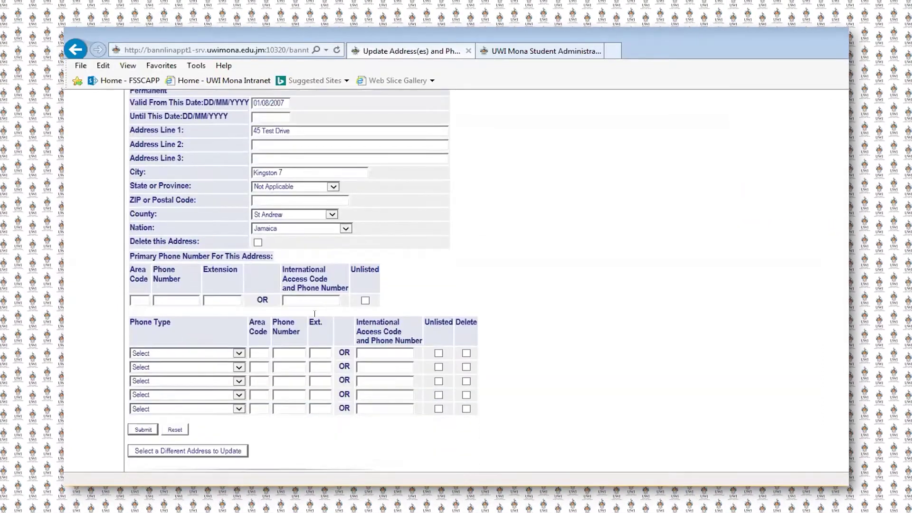
pyautogui.scroll(-2, 315, 314)
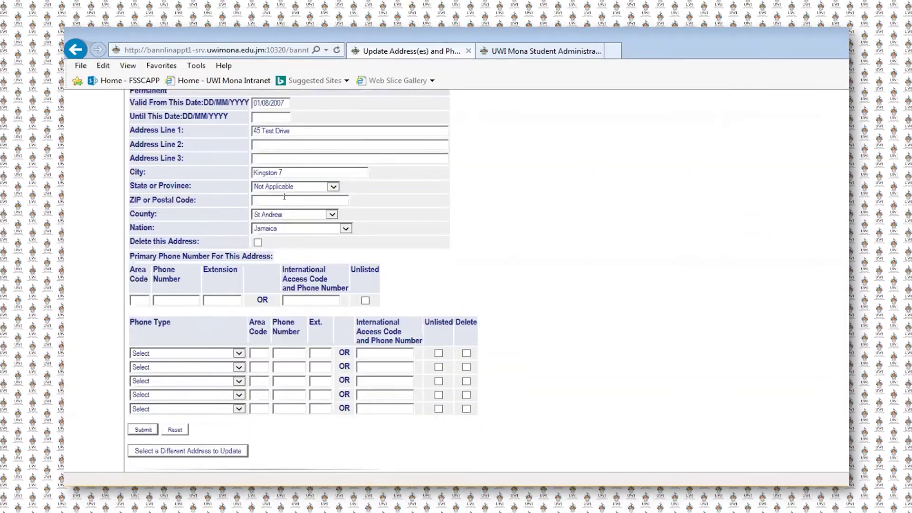
pyautogui.scroll(2, 284, 197)
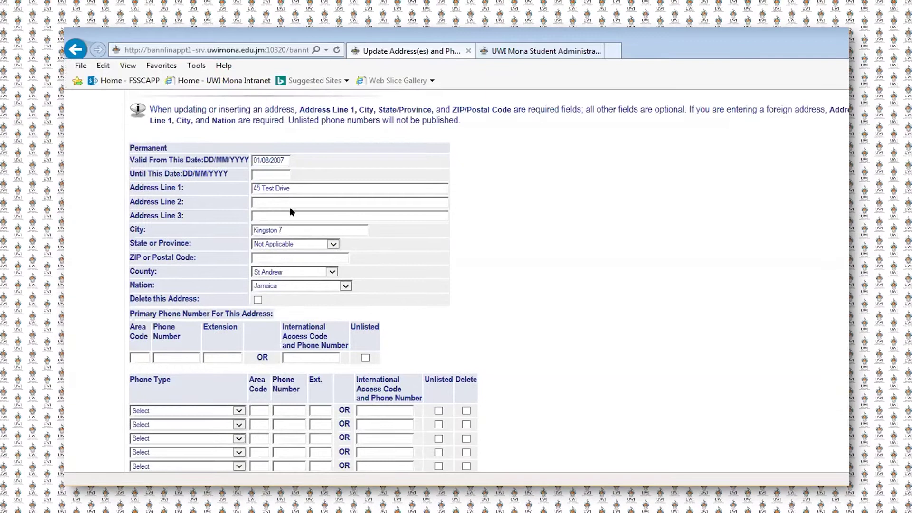
pyautogui.click(257, 188)
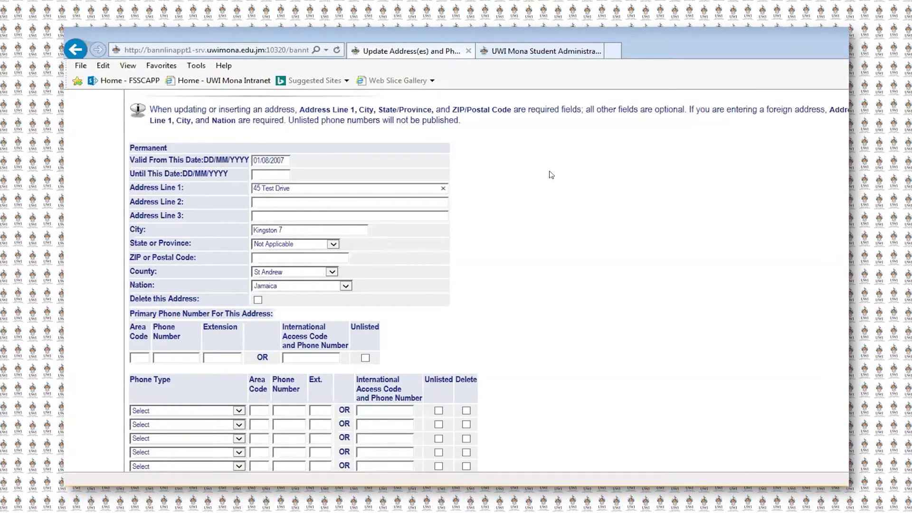
pyautogui.press('Delete')
pyautogui.press('Delete')
pyautogui.press('Delete')
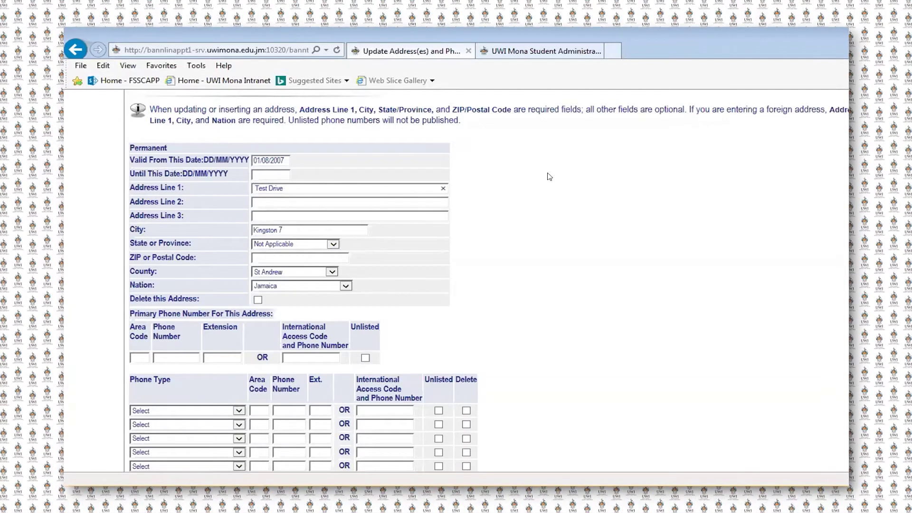
pyautogui.write('105')
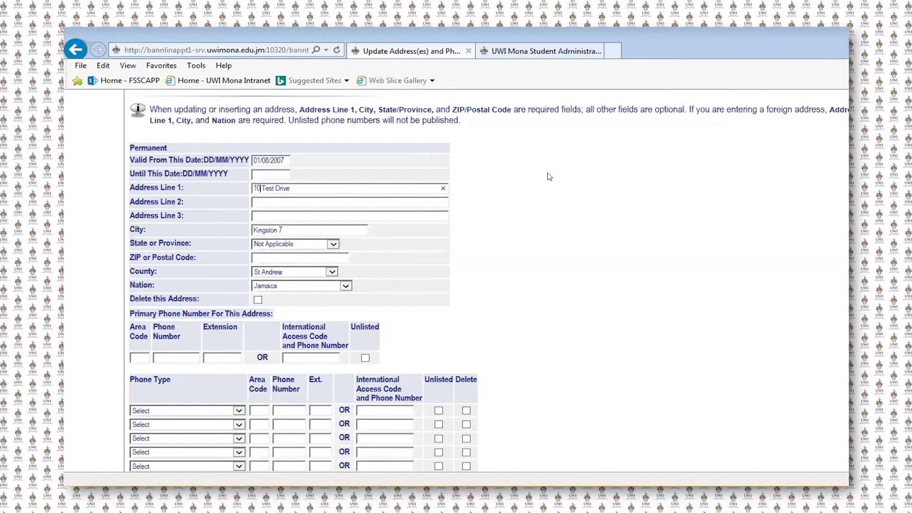
# Fill in the primary phone's area code and phone number
pyautogui.click(141, 356)
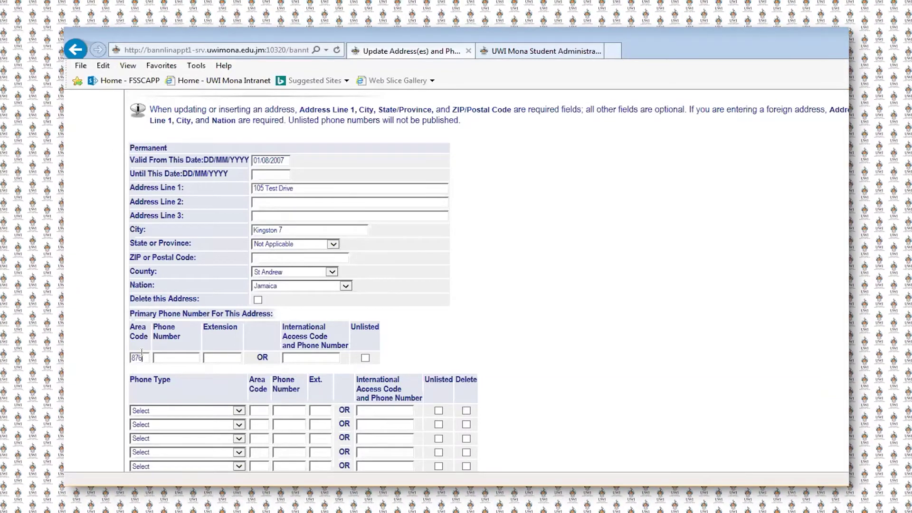
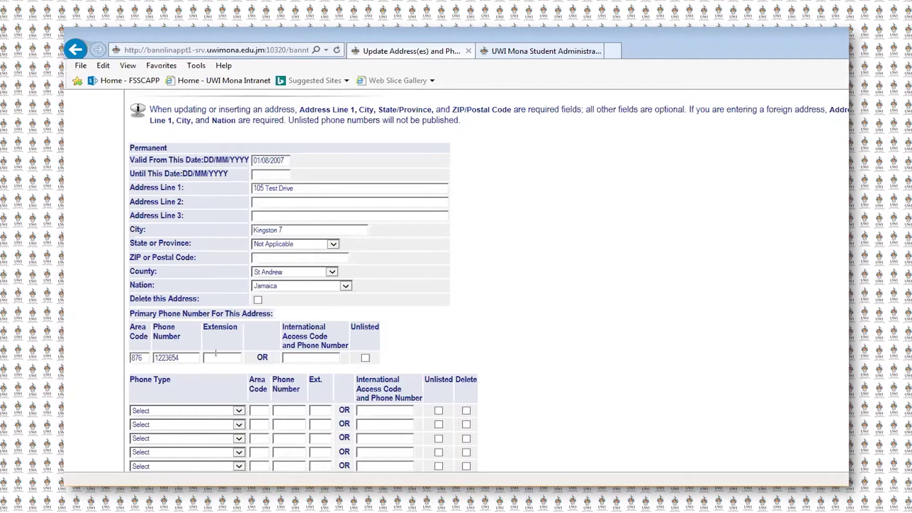
pyautogui.scroll(-2, 232, 367)
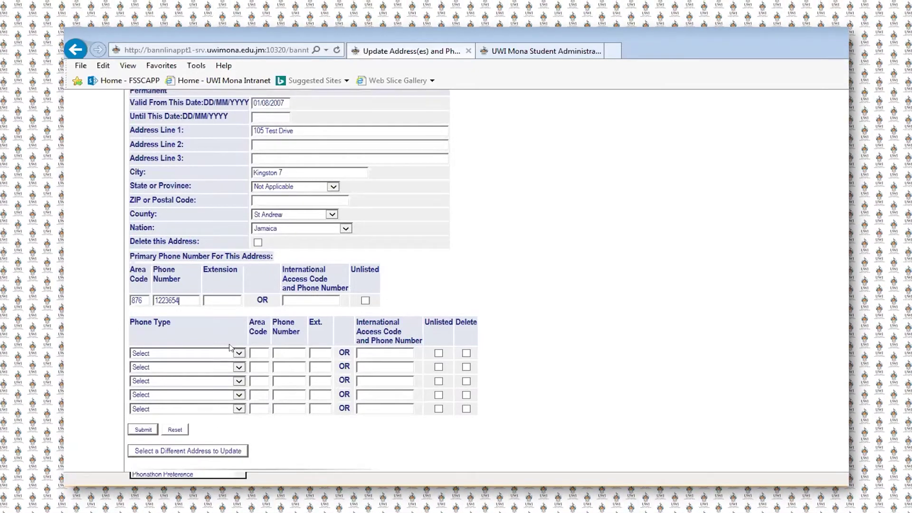
# Add a Cellular or mobile phone with its area code and number, then submit the Permanent address
pyautogui.click(237, 353)
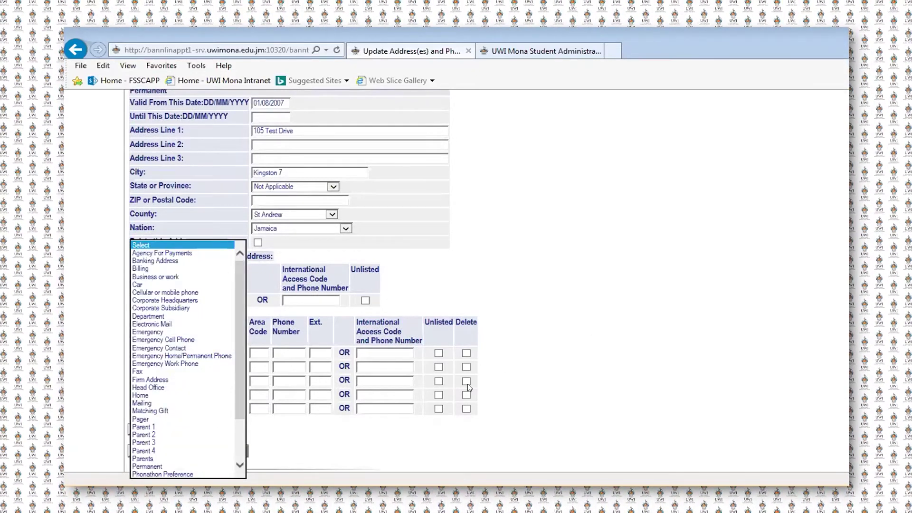
pyautogui.click(605, 375)
pyautogui.click(238, 353)
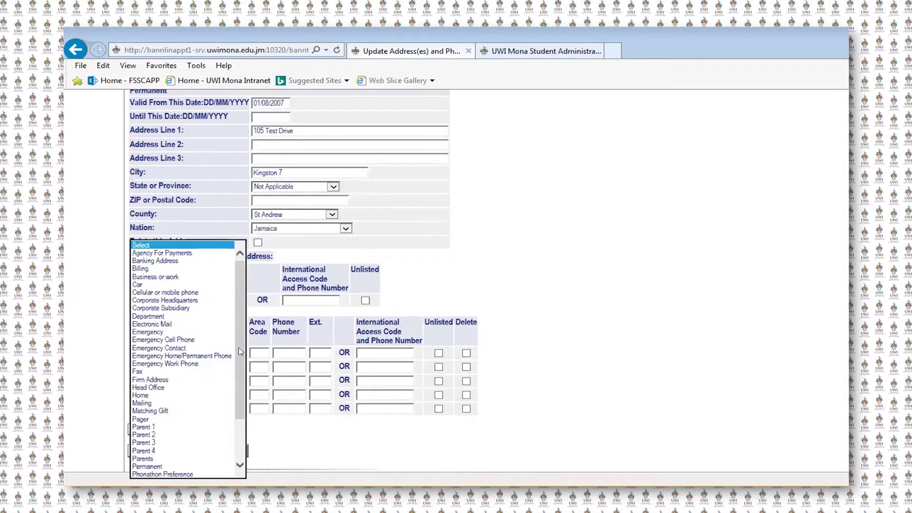
pyautogui.click(182, 293)
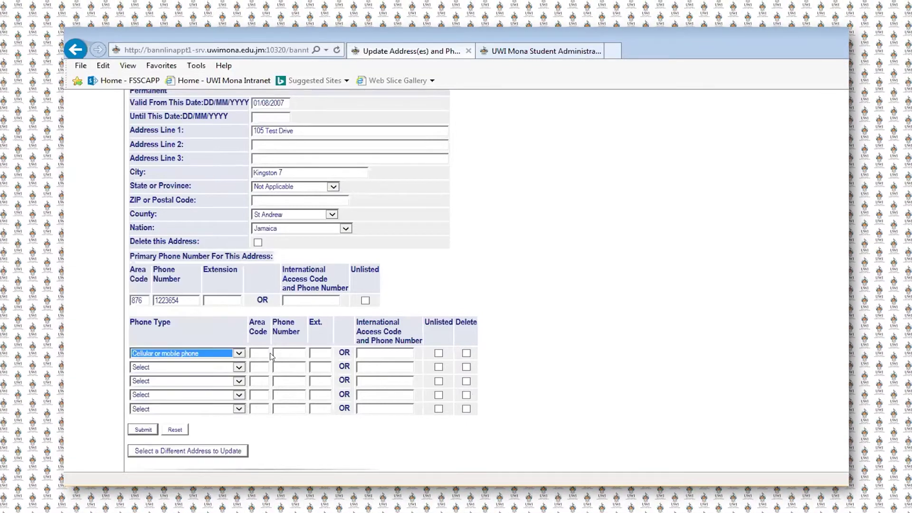
pyautogui.click(257, 350)
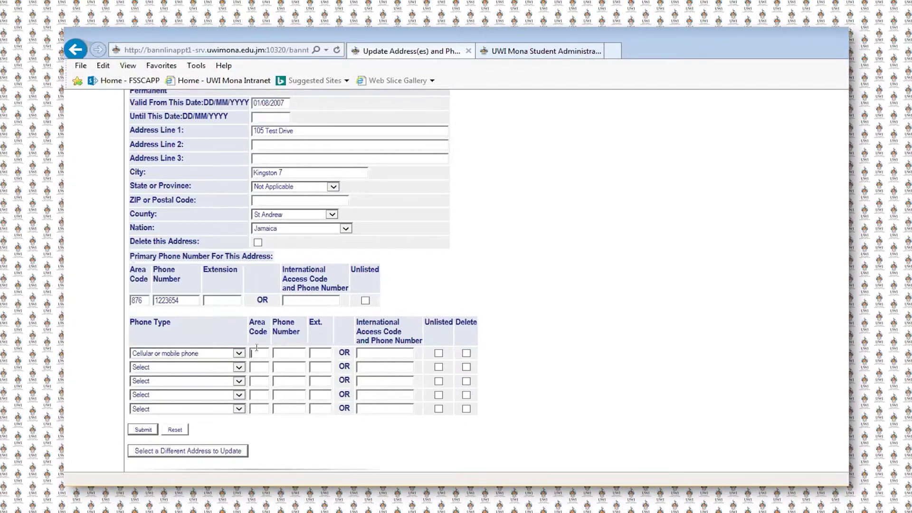
pyautogui.write('876')
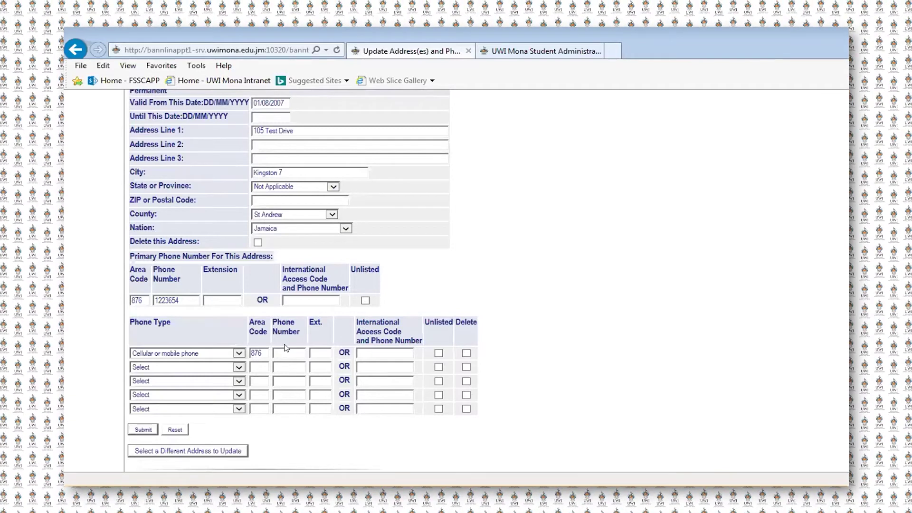
pyautogui.write('123456')
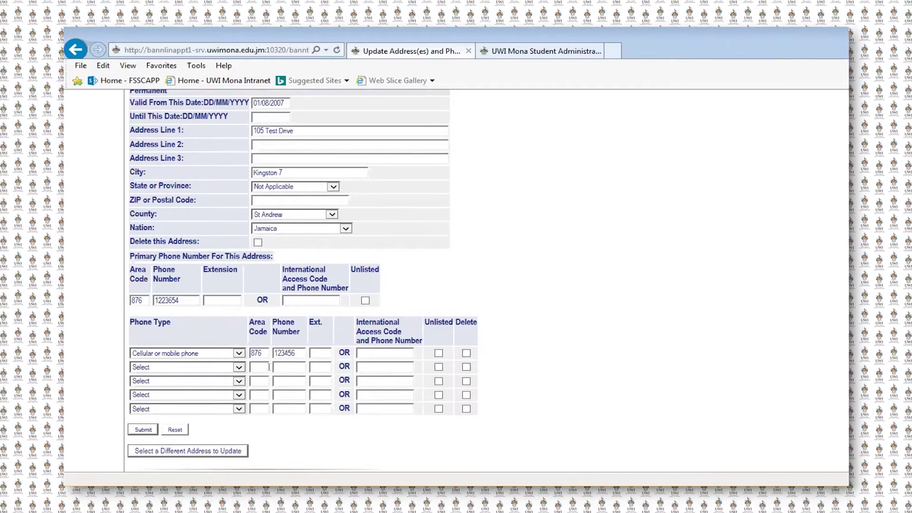
pyautogui.click(143, 430)
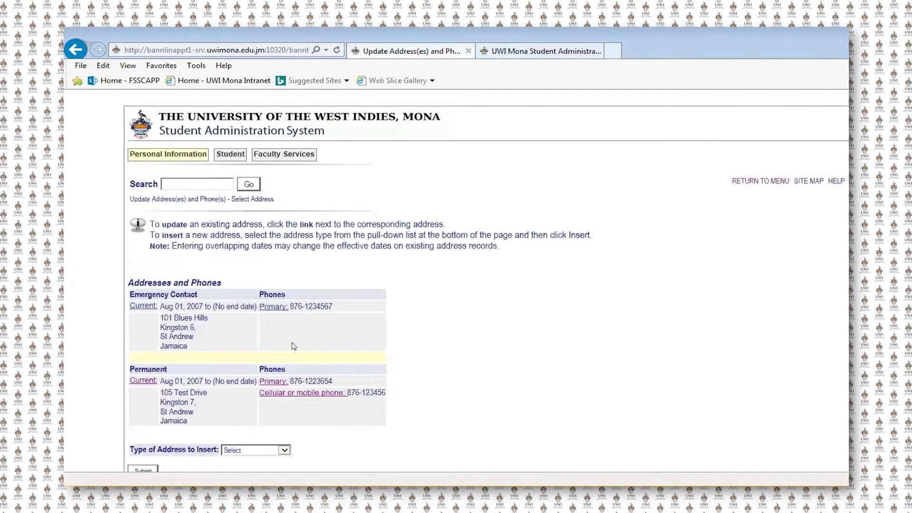
# Select Mailing as the type of address to insert and submit to open its form
pyautogui.scroll(-2, 328, 394)
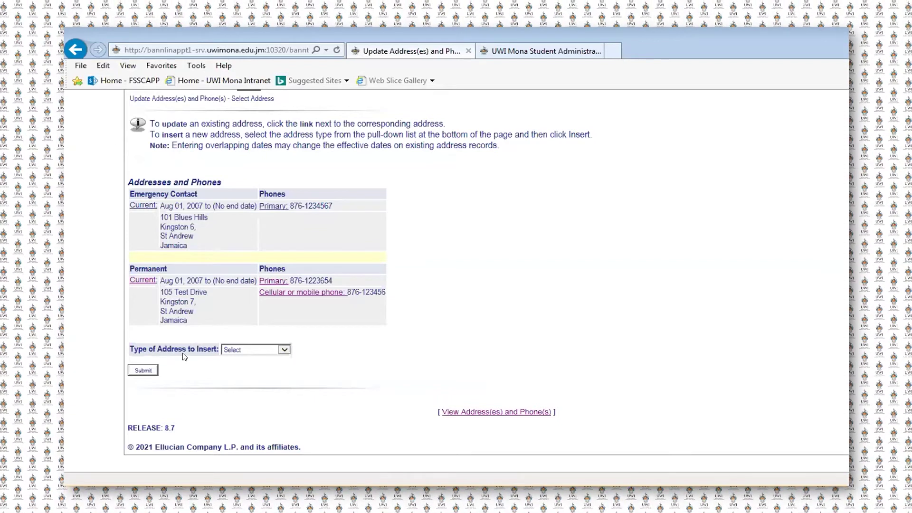
pyautogui.click(284, 351)
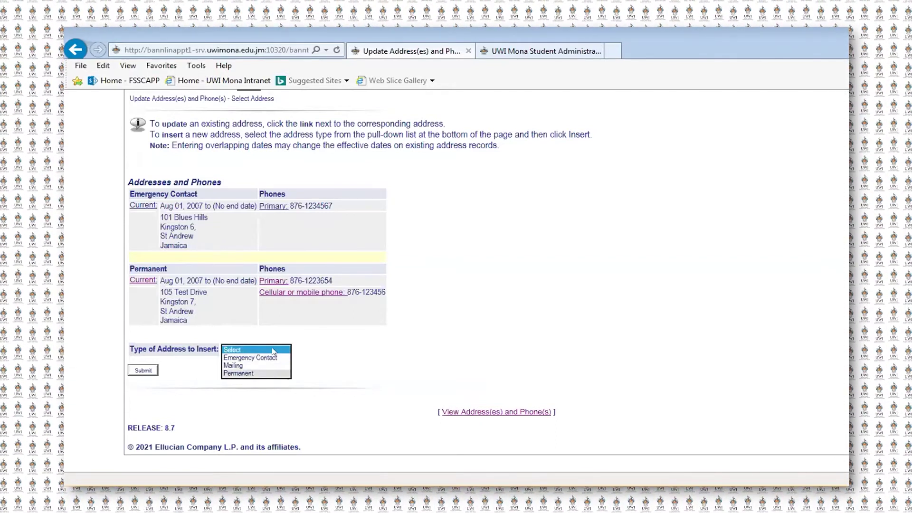
pyautogui.click(249, 365)
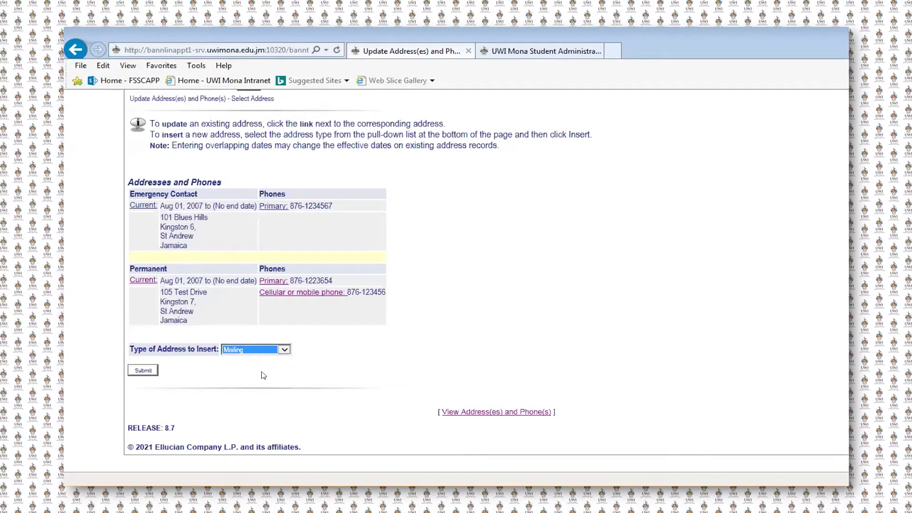
pyautogui.click(146, 370)
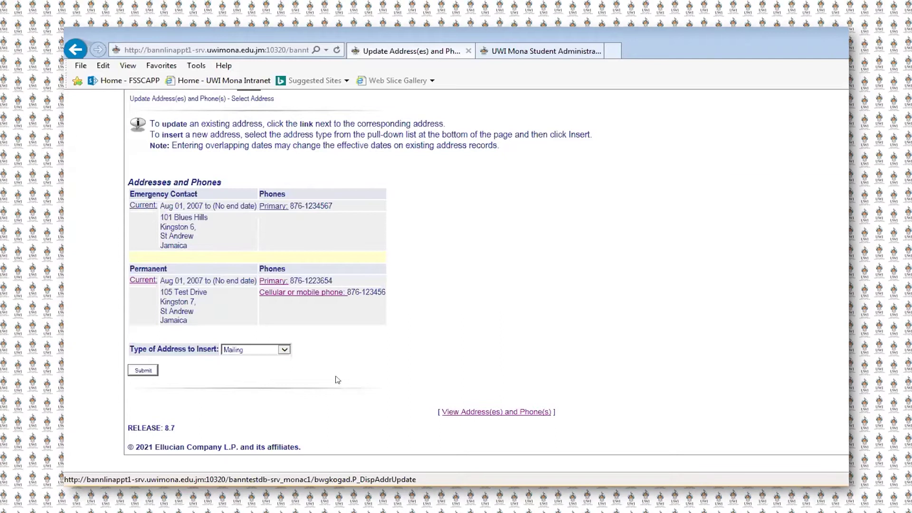
pyautogui.scroll(-5, 394, 369)
pyautogui.scroll(4, 395, 369)
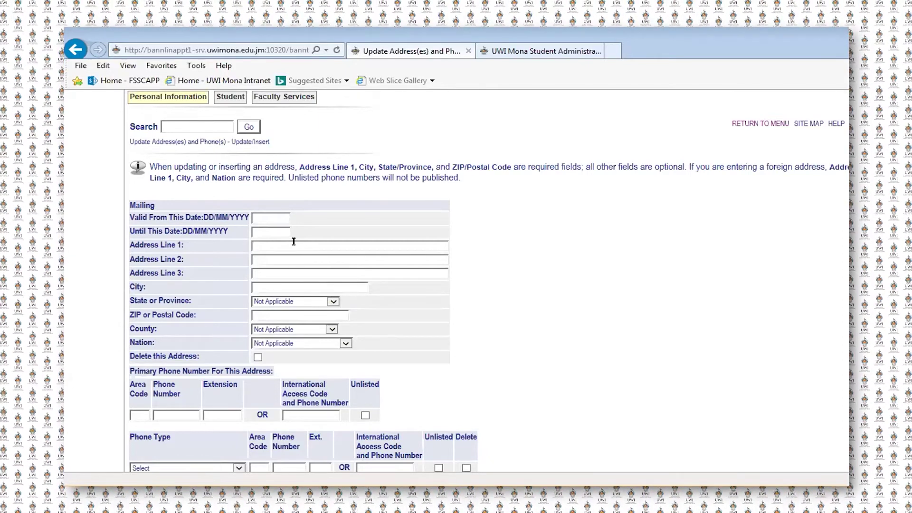
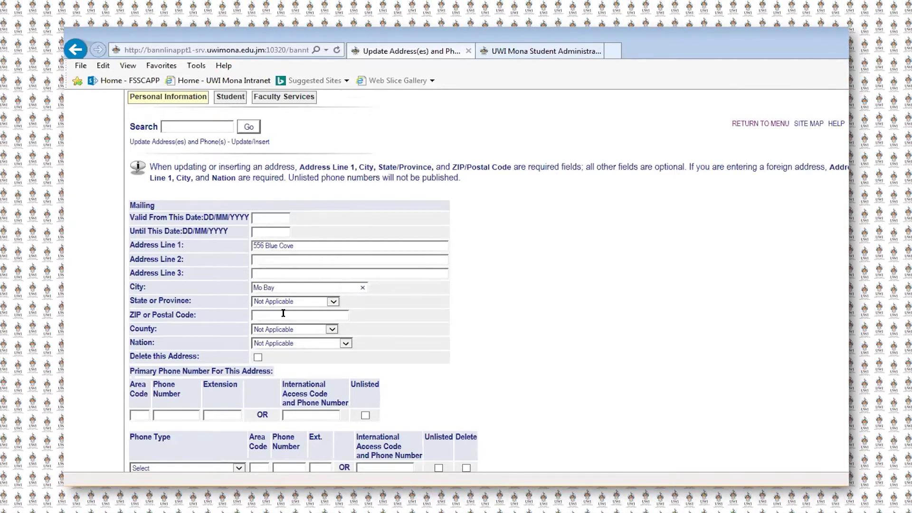
# Enter the Mailing address street line and city, and set Nation to Jamaica
pyautogui.click(343, 340)
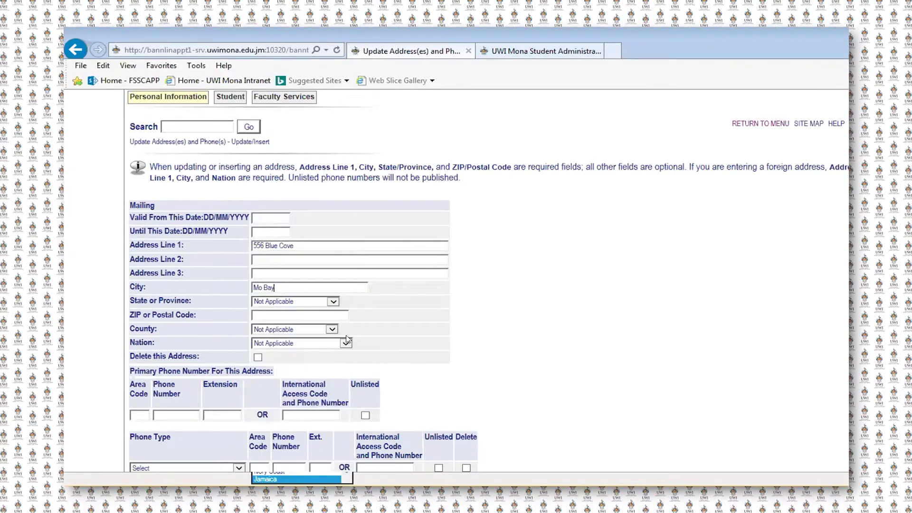
pyautogui.click(346, 341)
pyautogui.moveTo(346, 341); pyautogui.dragTo(345, 367)
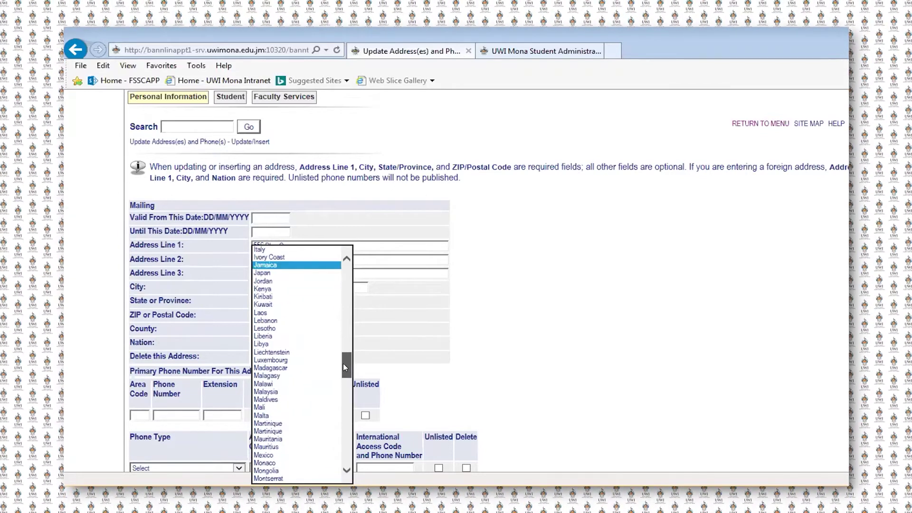
pyautogui.click(285, 264)
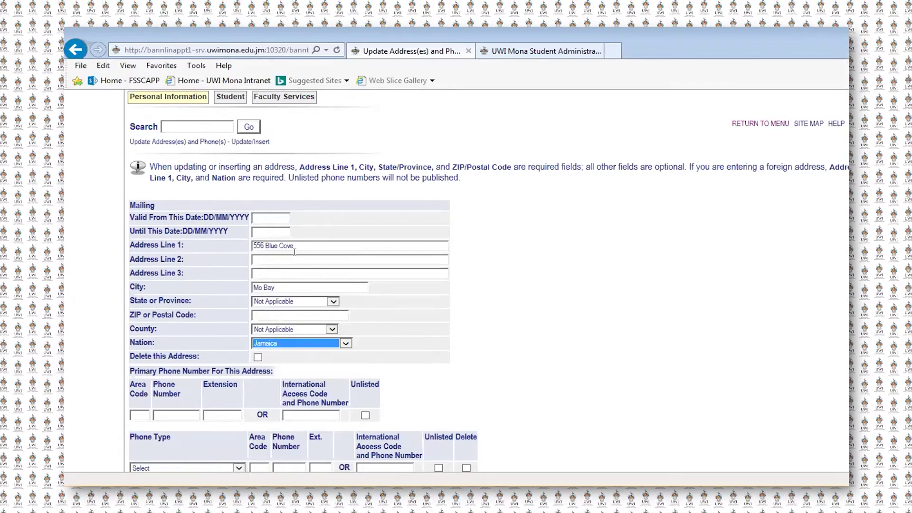
pyautogui.click(264, 217)
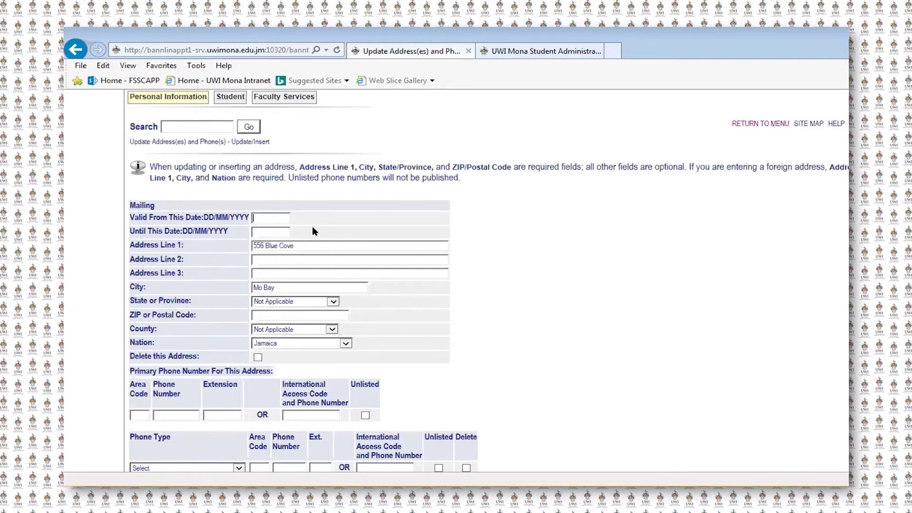
# Set Valid From to 20/01/2021, enter the primary phone number, and submit the Mailing address
pyautogui.write('2')
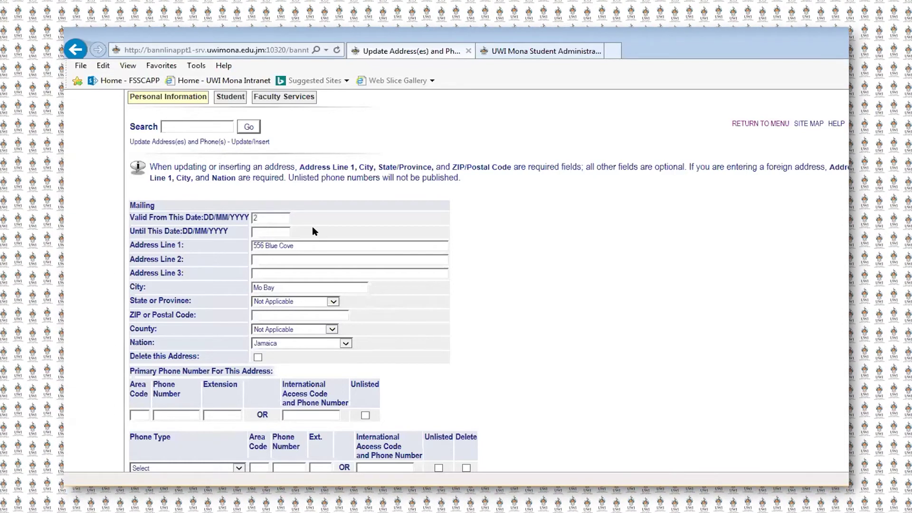
pyautogui.write('0')
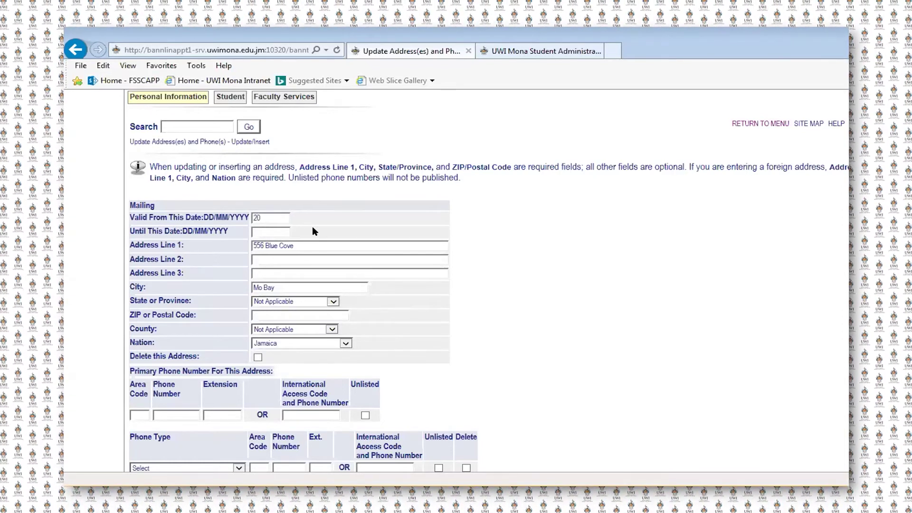
pyautogui.write('/01')
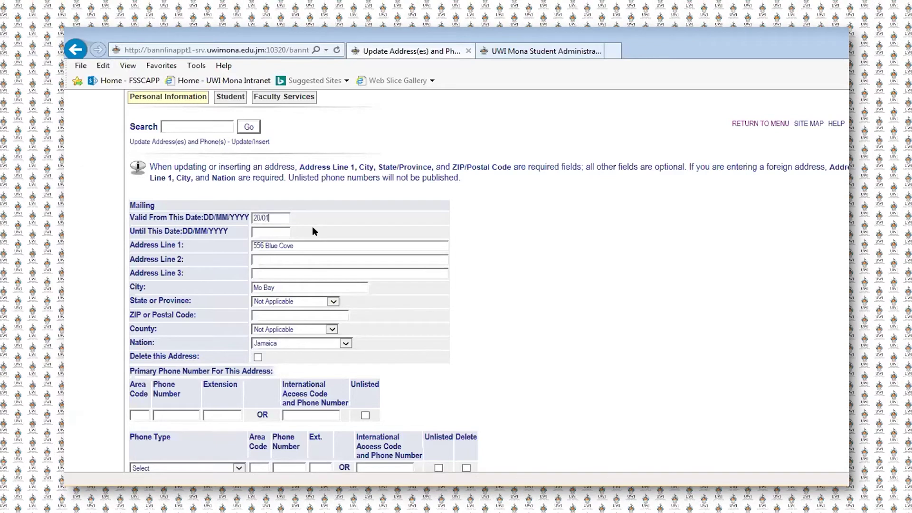
pyautogui.write('/2021')
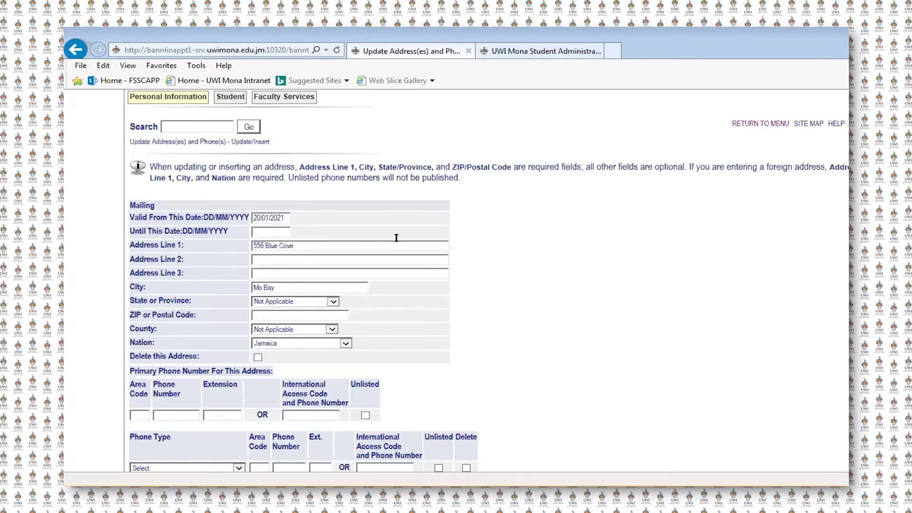
pyautogui.scroll(-3, 394, 257)
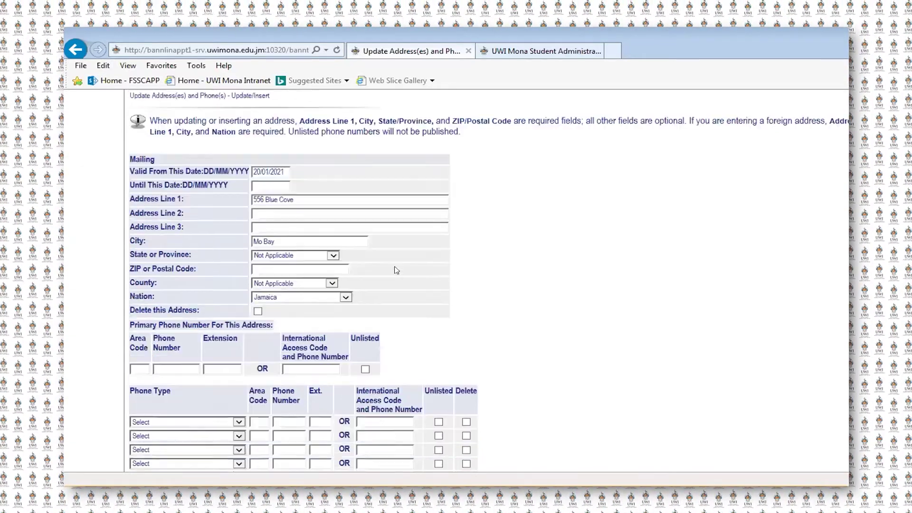
pyautogui.click(130, 300)
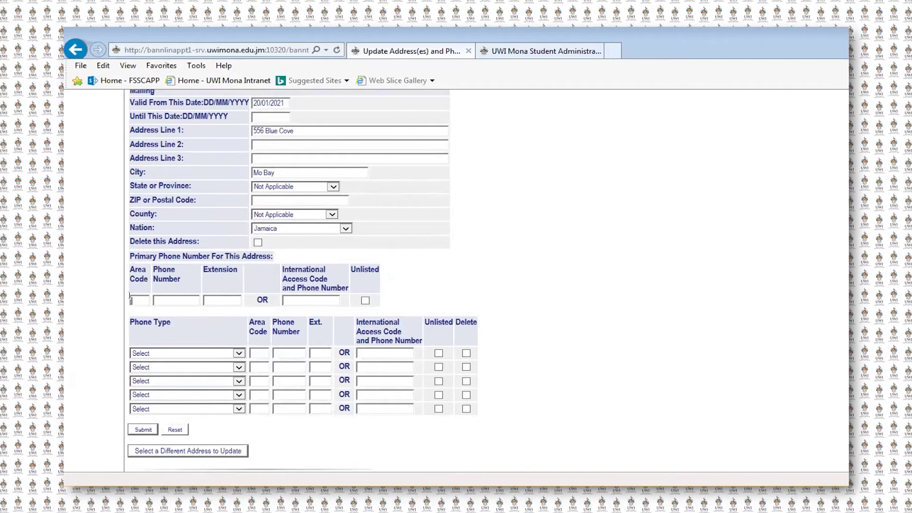
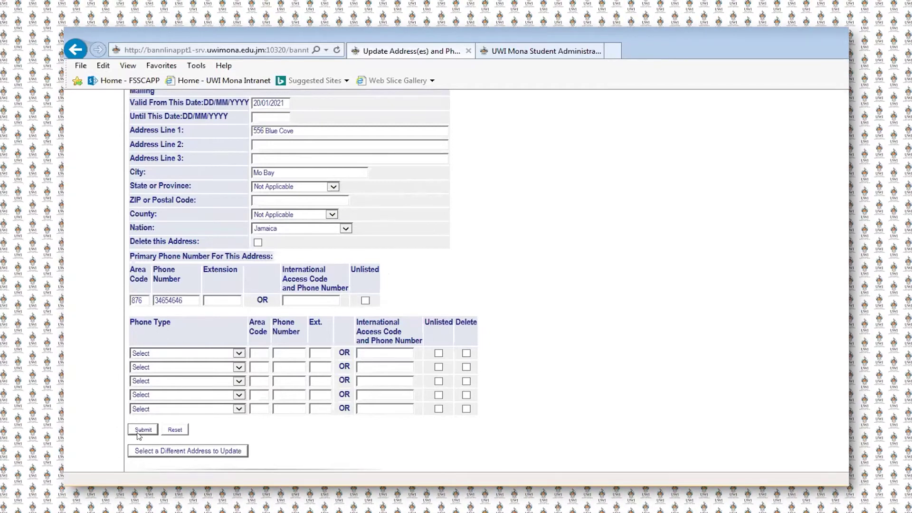
pyautogui.click(142, 429)
pyautogui.scroll(-3, 443, 379)
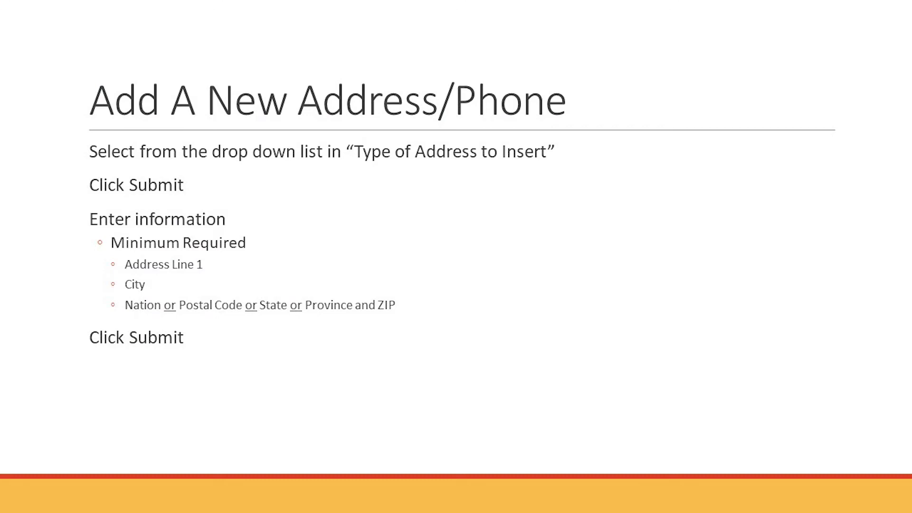
# Advance the PowerPoint presentation to the next slide
pyautogui.press('Right')
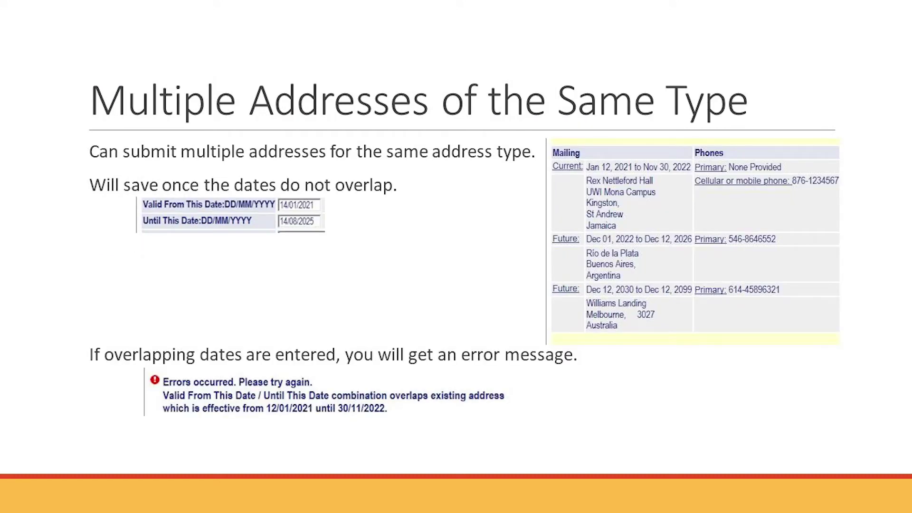